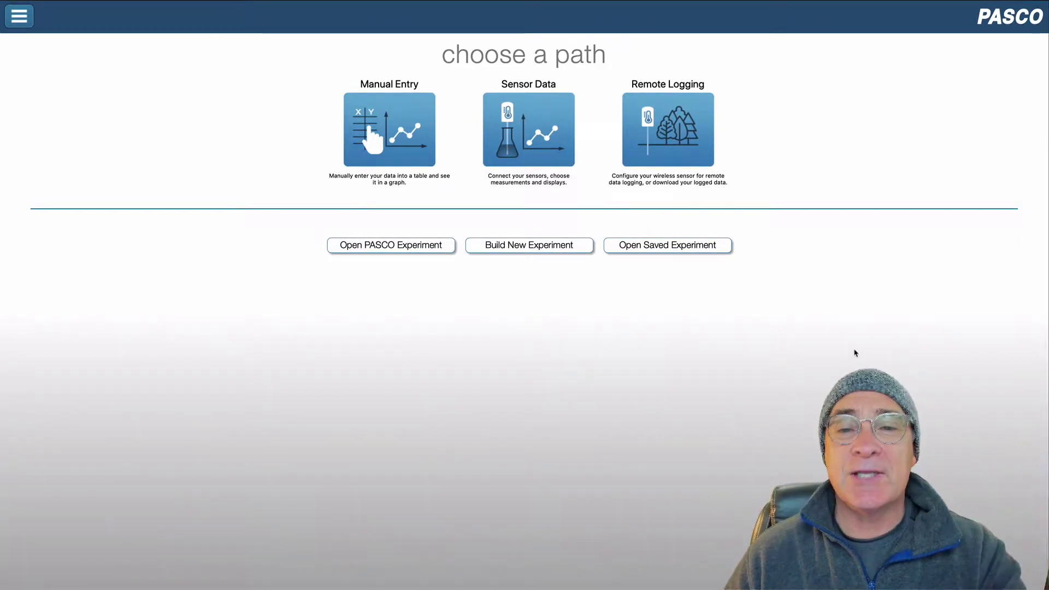
Step: Begin a sensor data experiment with the Conductivity measurement, using the Table and Graph template
left_click(530, 133)
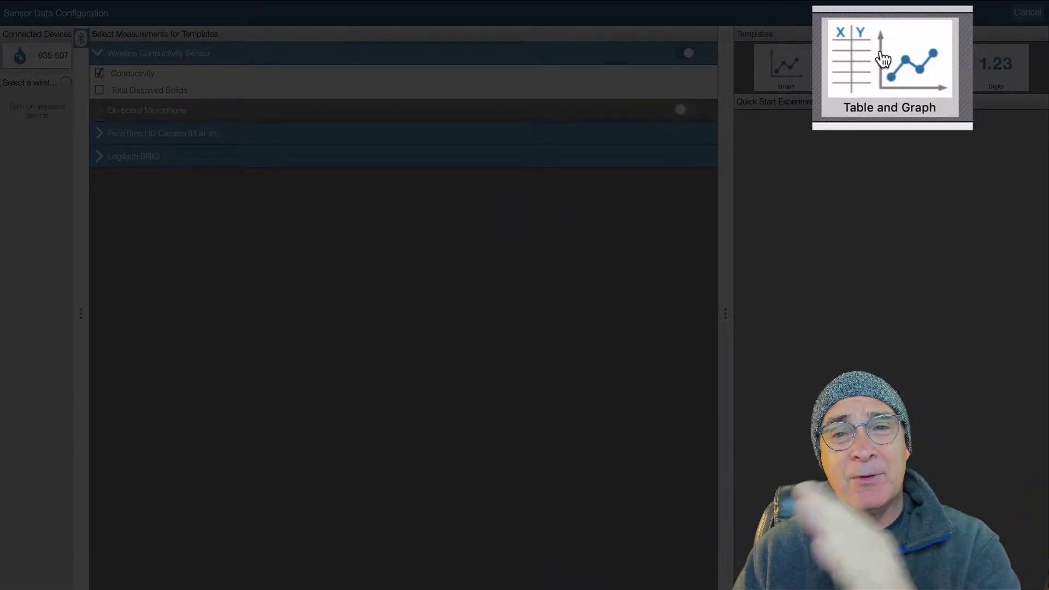
left_click(883, 59)
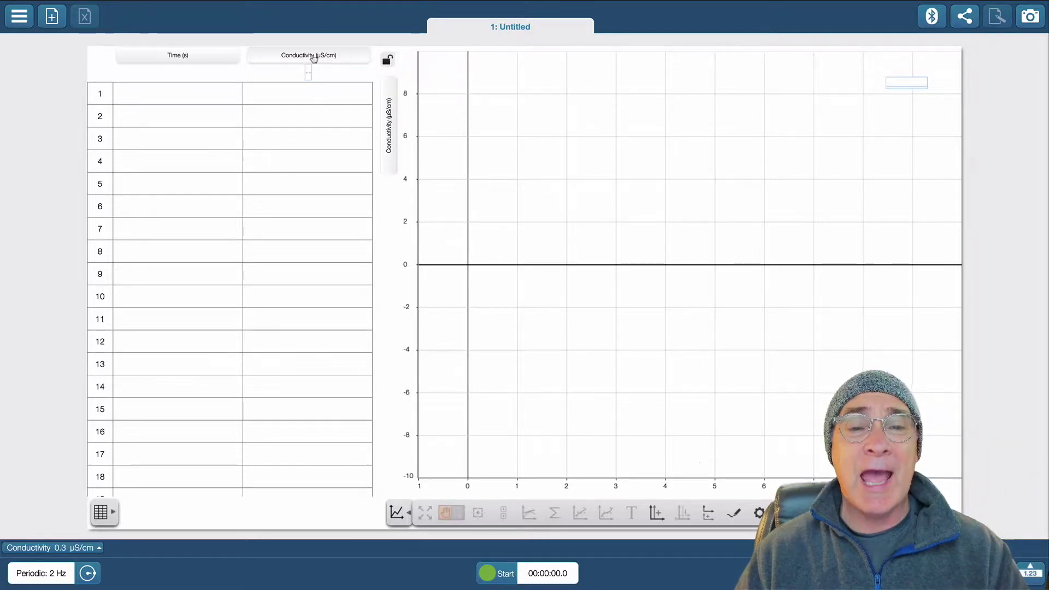
left_click(384, 122)
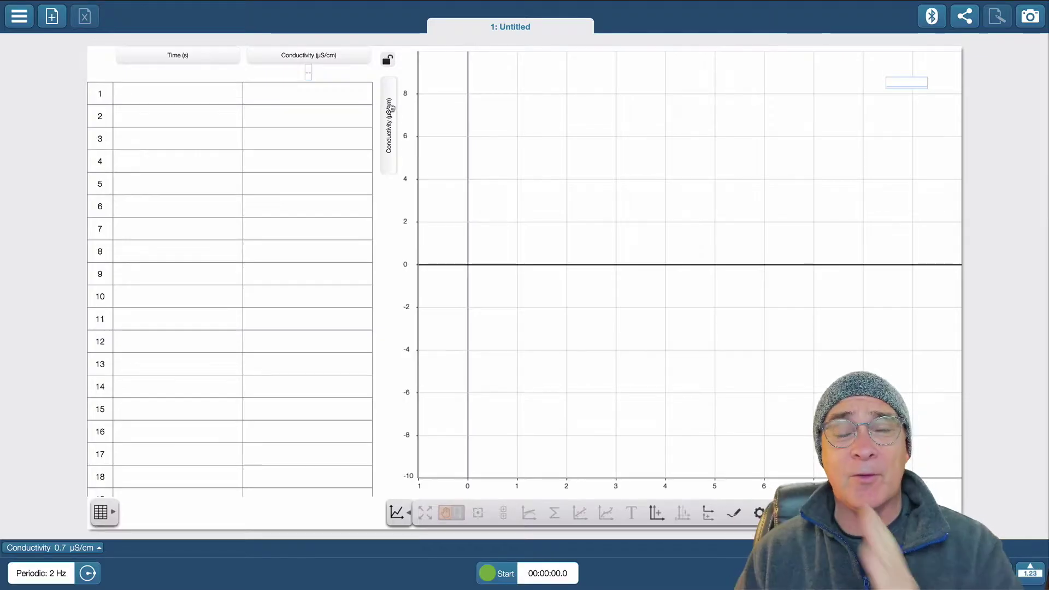
left_click(332, 65)
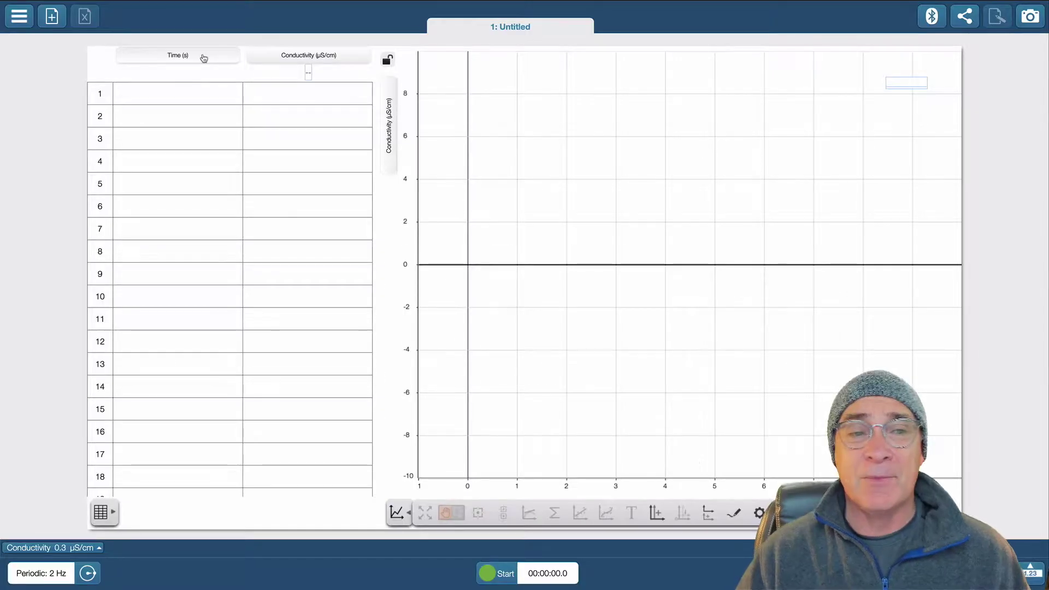
Step: Replace the table's Time column with a new user-entered data set named Concentration with the unit %
left_click(202, 56)
left_click(214, 61)
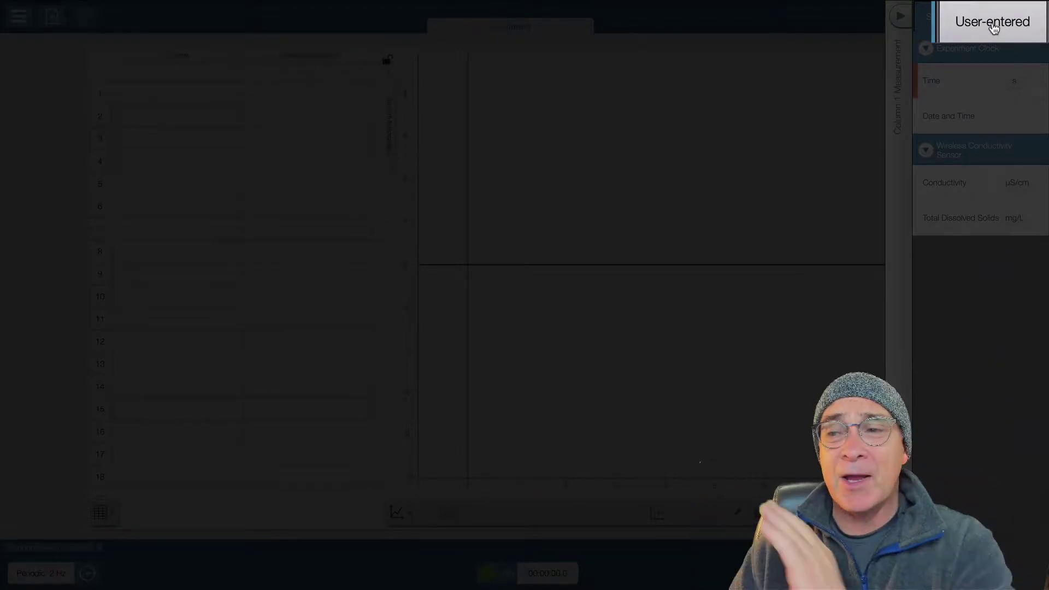
left_click(1007, 19)
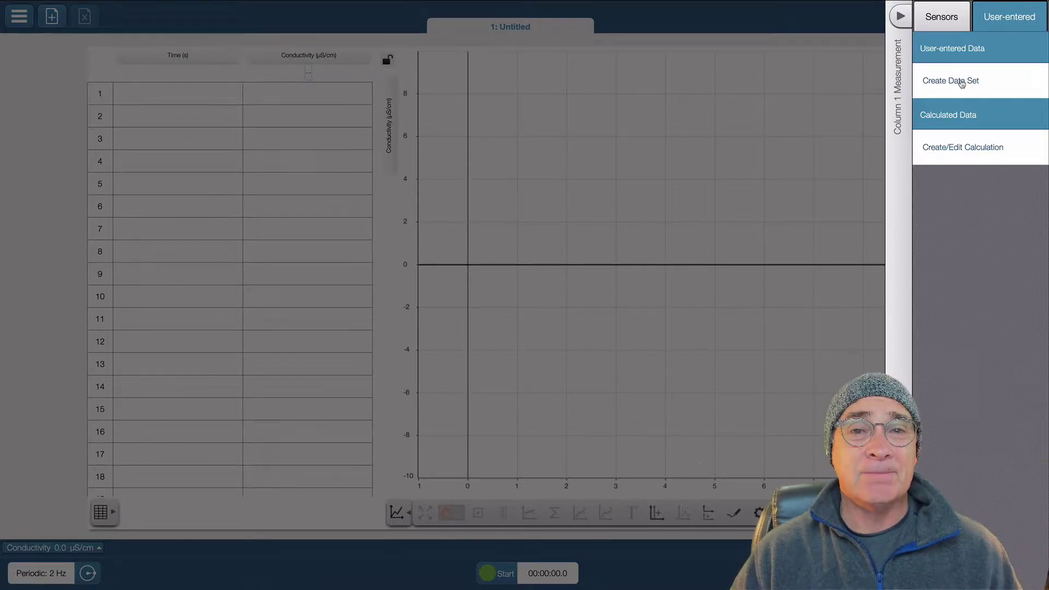
left_click(961, 83)
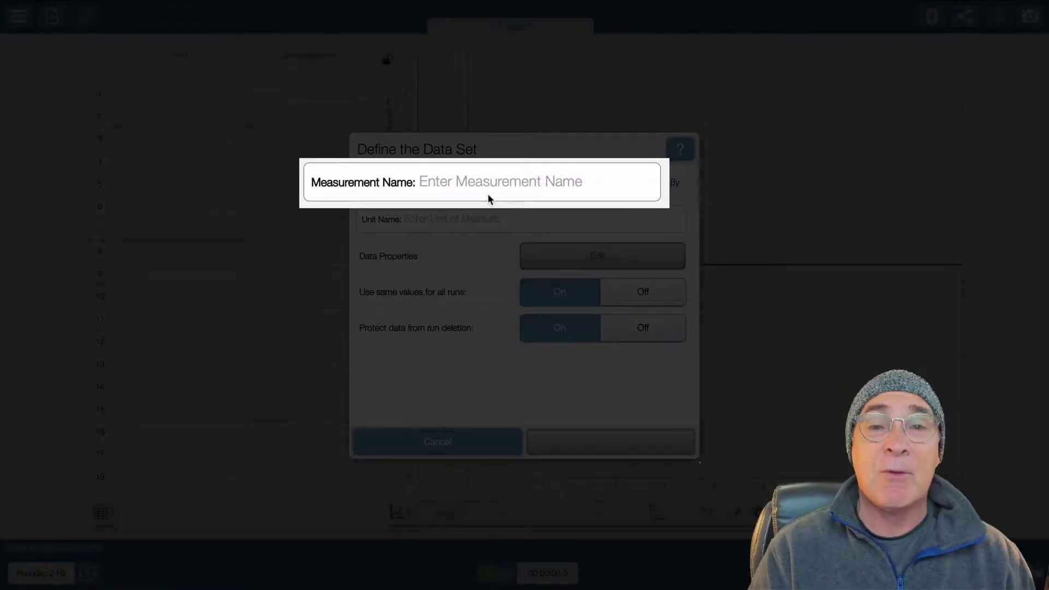
type("Cond")
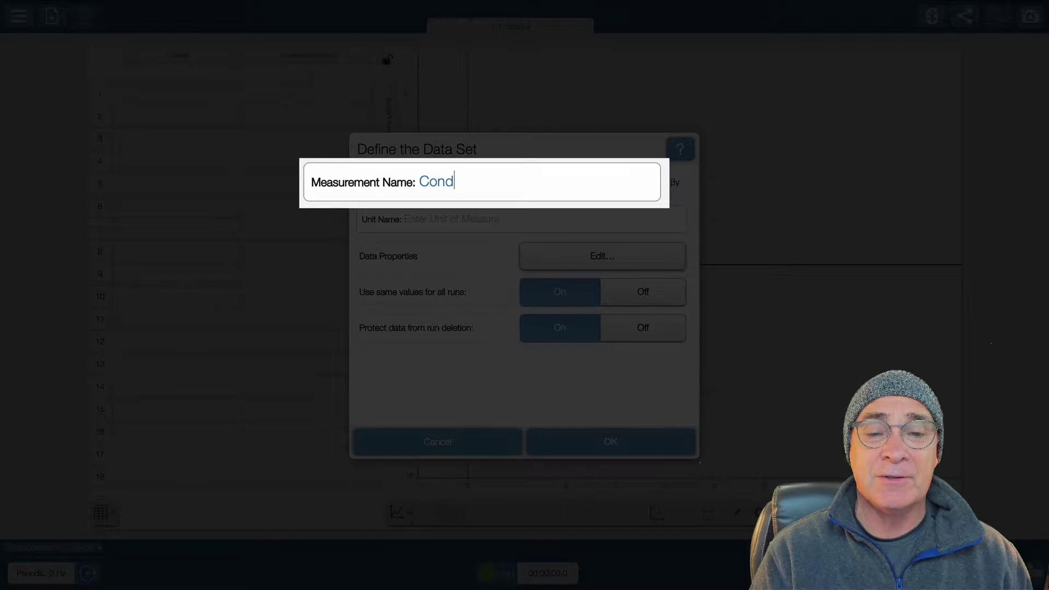
key("BackSpace")
type("centr")
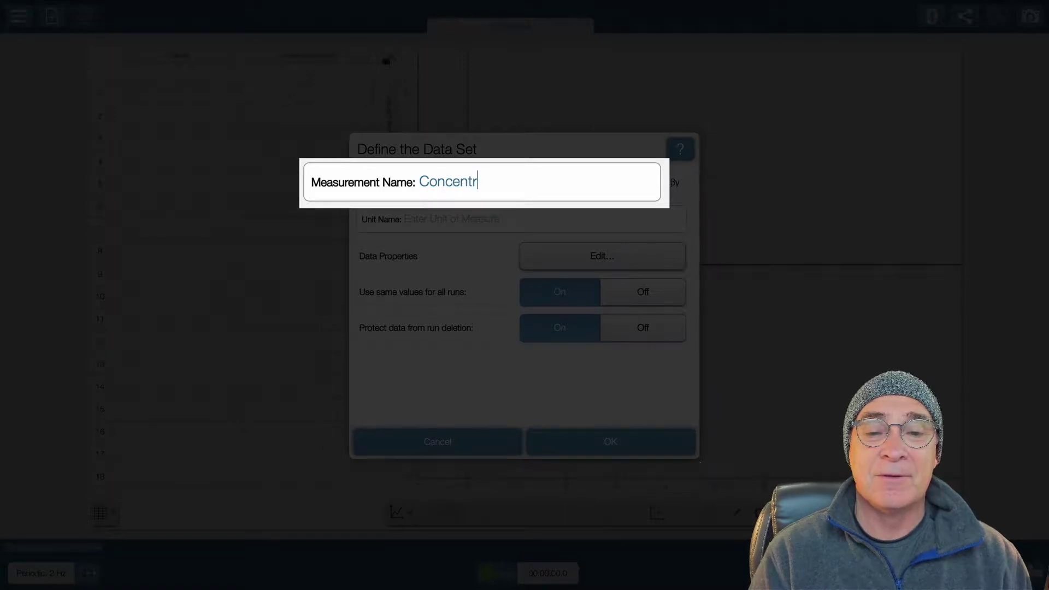
type("ation")
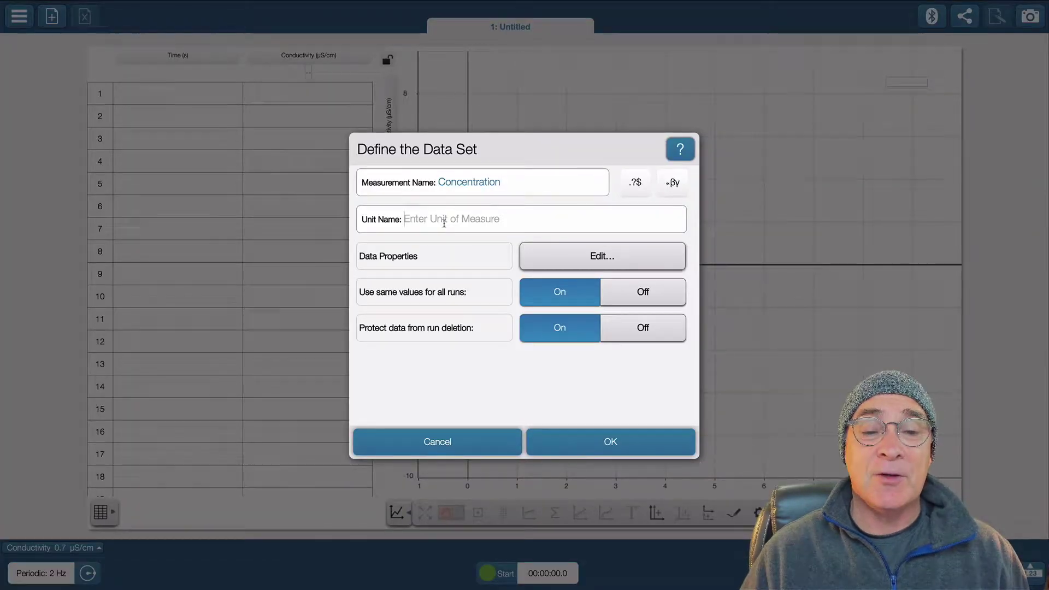
left_click(424, 224)
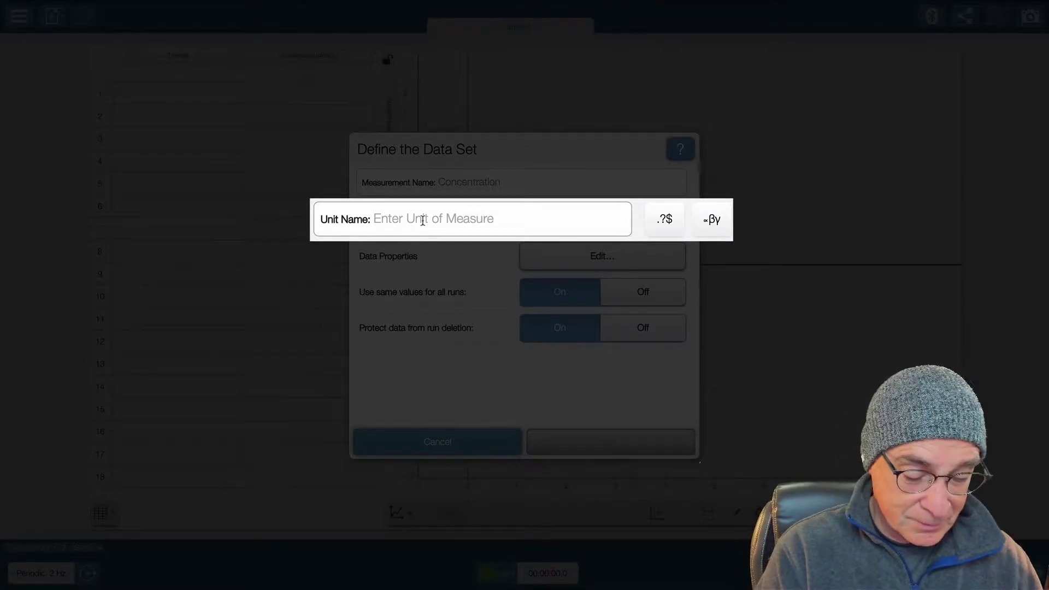
type("%")
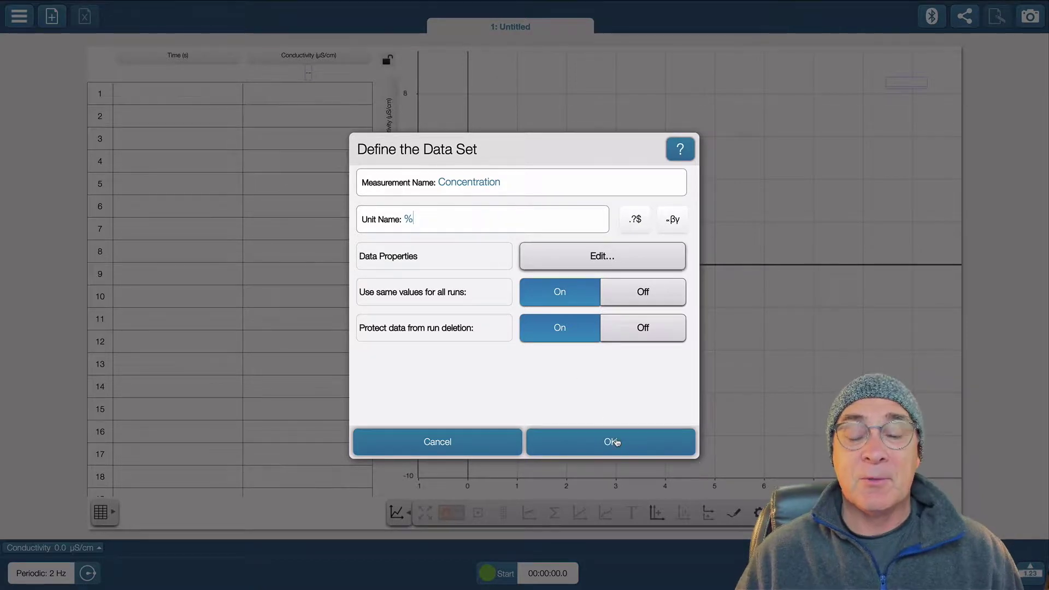
left_click(616, 442)
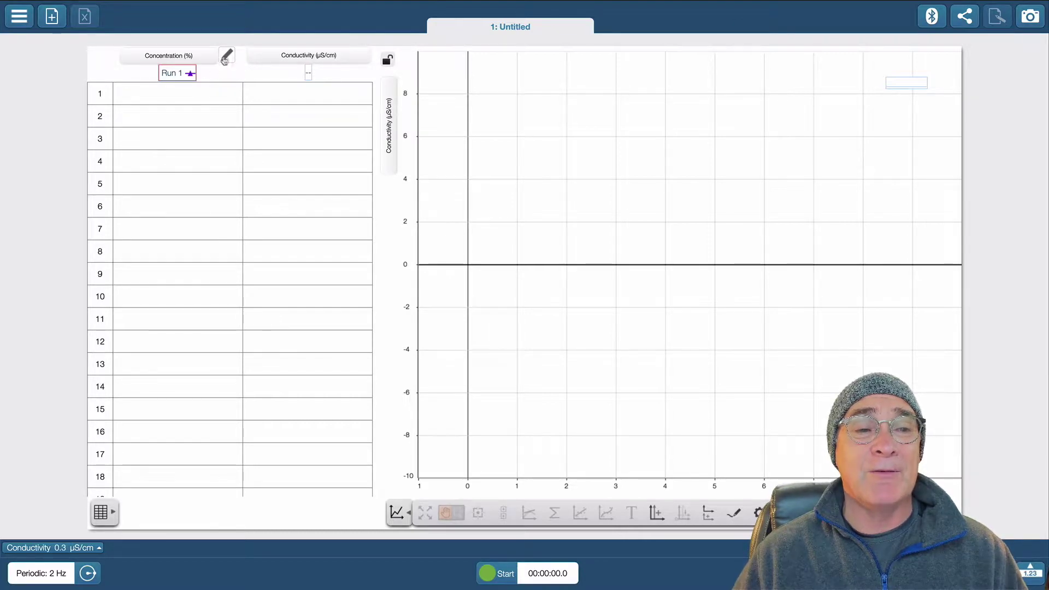
Step: Enter the concentrations 100, 50, 25 and 12.5 in rows 1 to 4 of the Concentration column
left_click(223, 97)
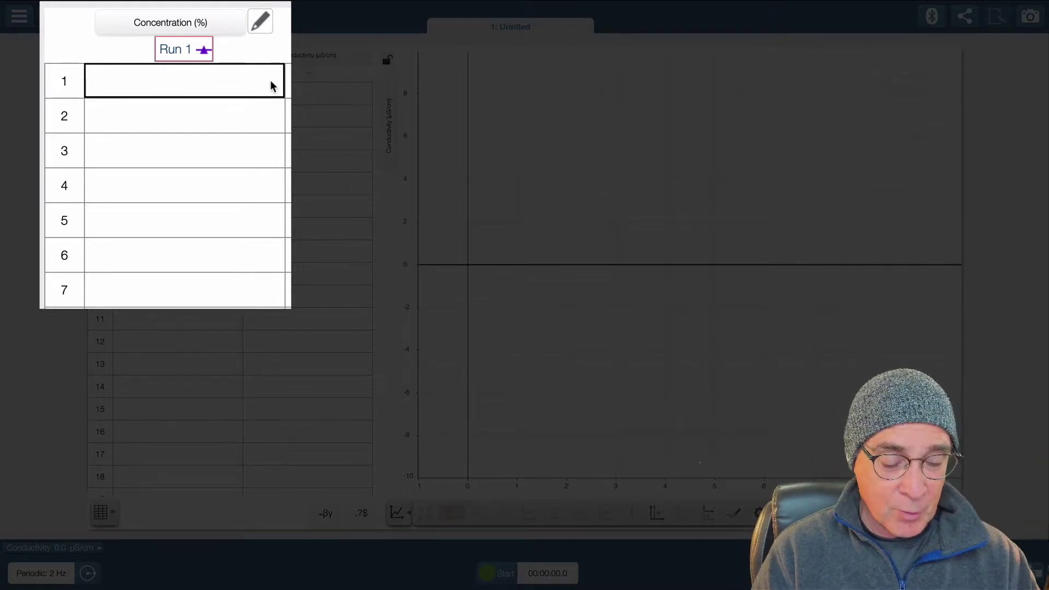
type("1000")
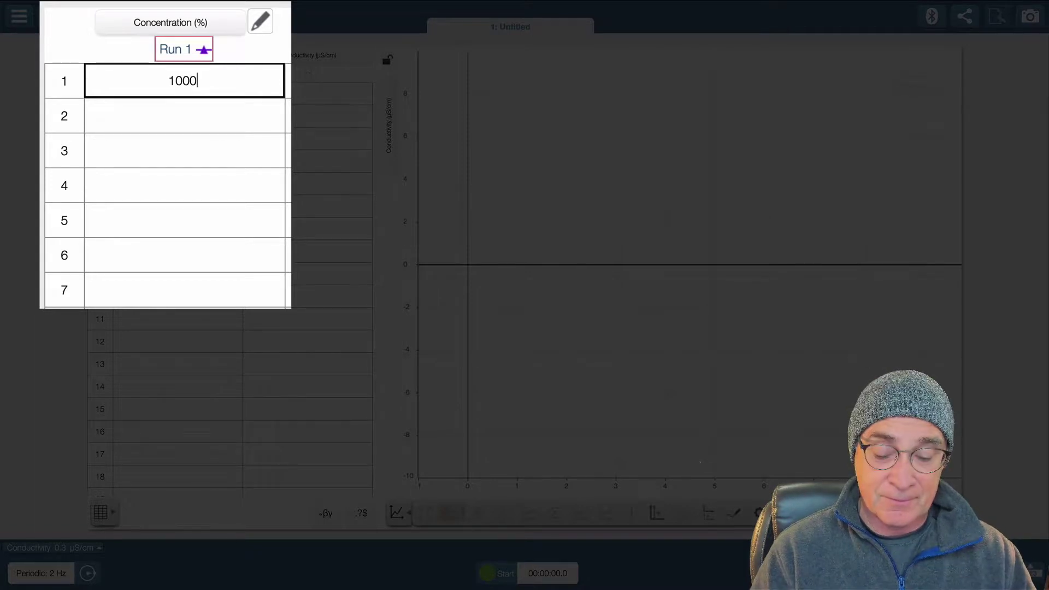
key("BackSpace")
left_click(240, 120)
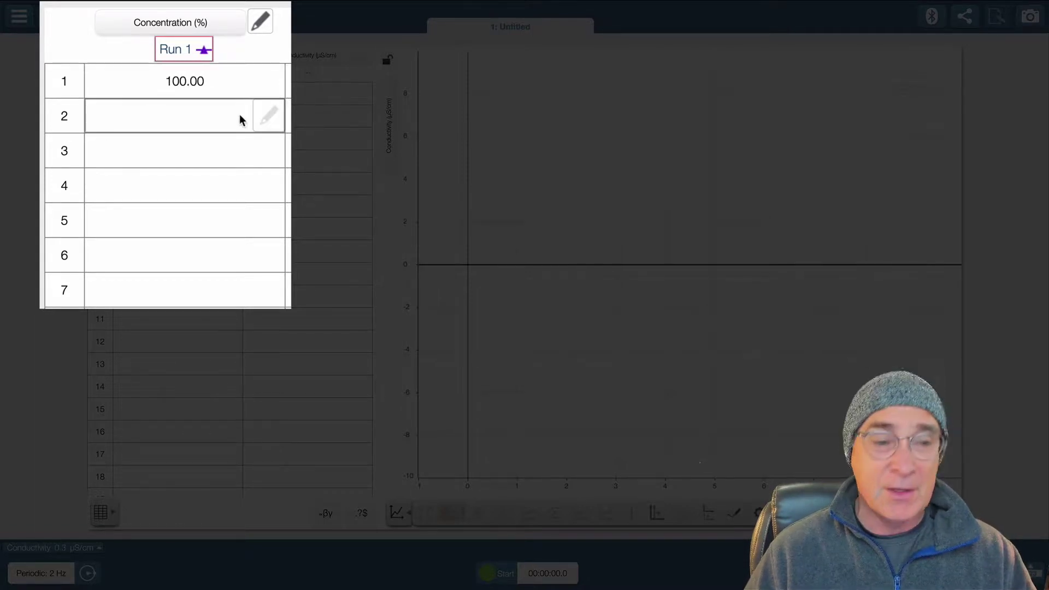
left_click(260, 120)
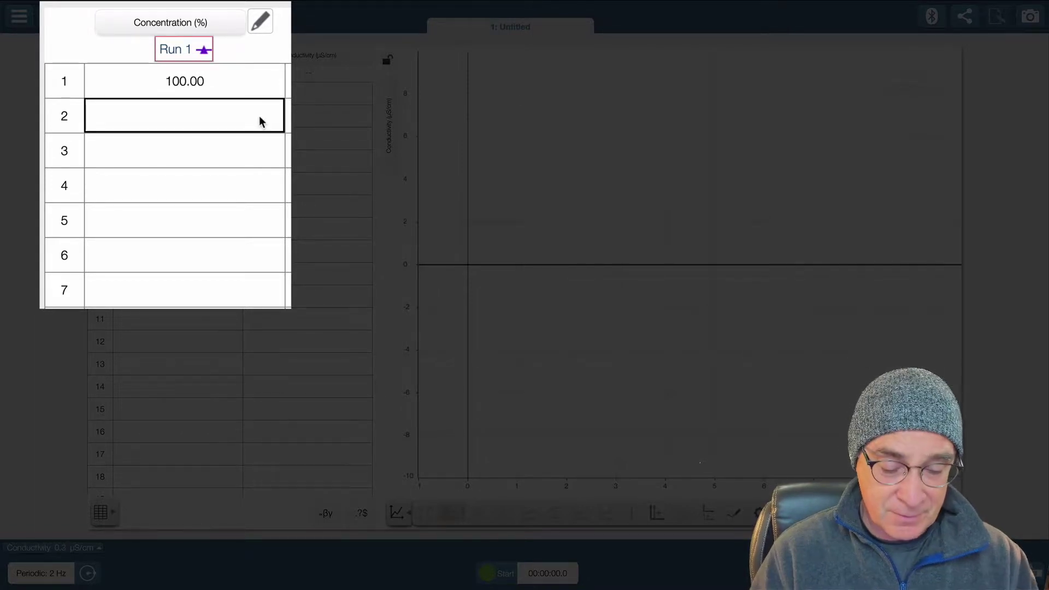
type("50")
left_click(273, 150)
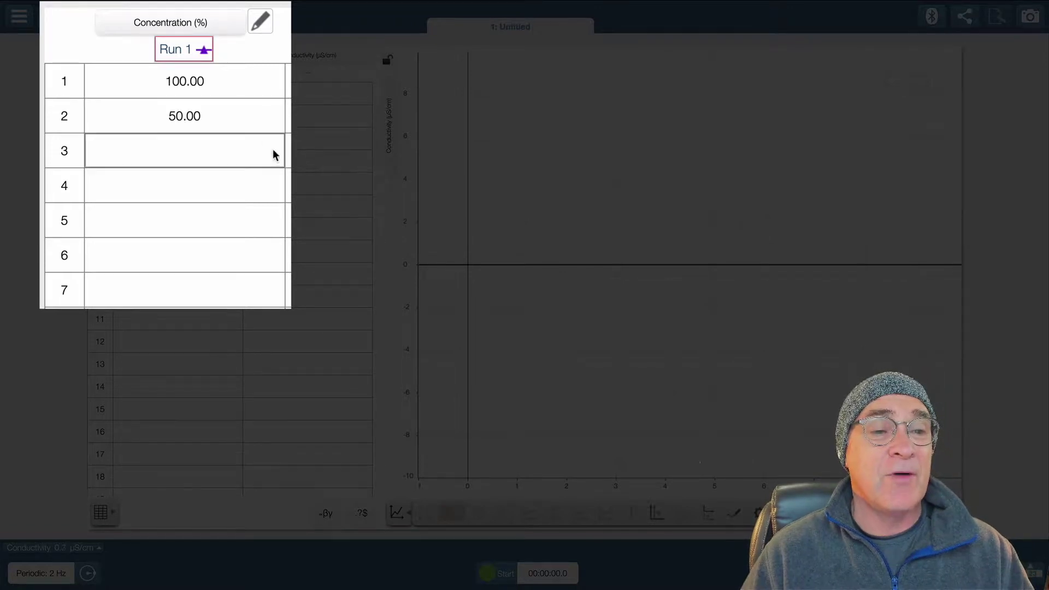
left_click(213, 147)
type("25")
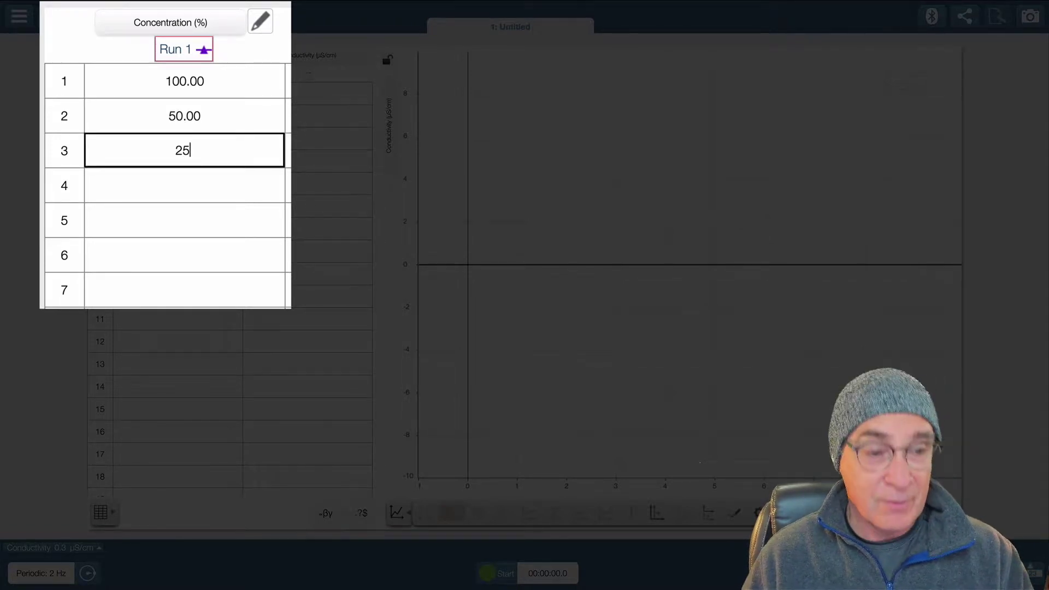
left_click(196, 181)
left_click(264, 187)
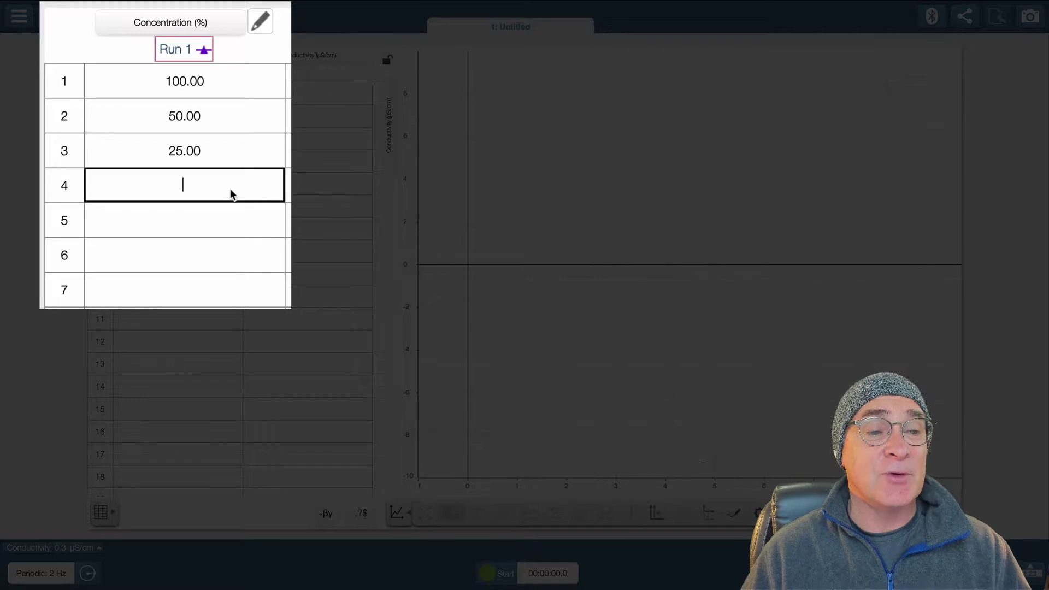
type("12.")
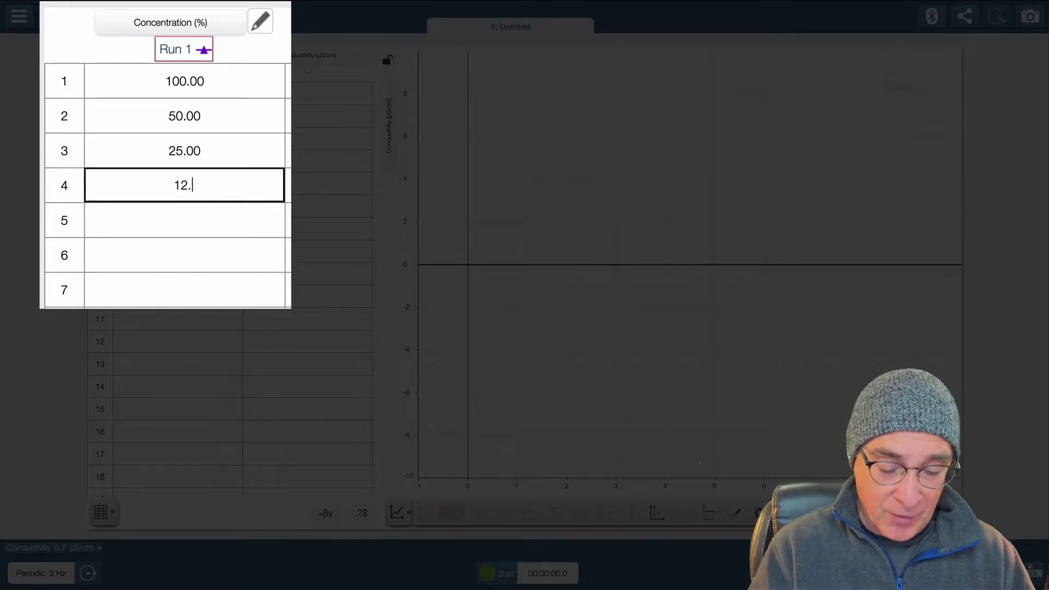
type("5")
key("Return")
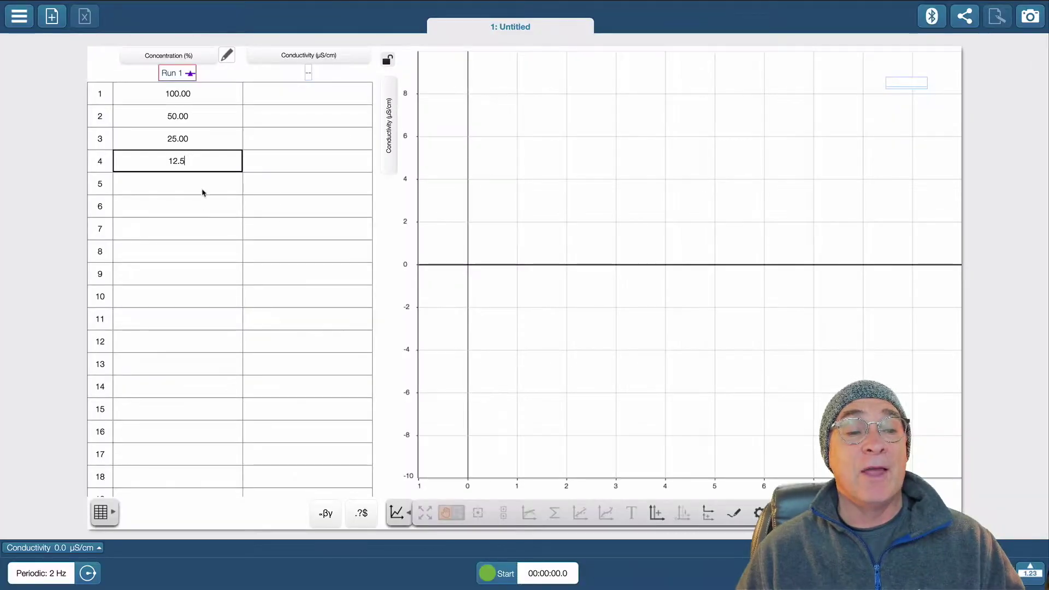
left_click(201, 193)
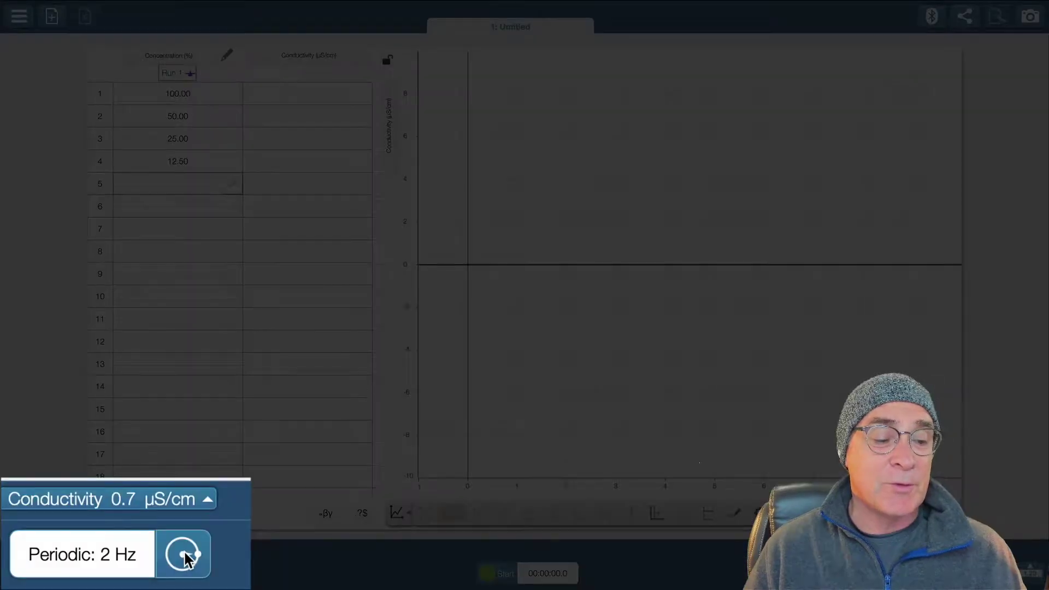
Step: Set the sampling mode to Manual for the Wireless Conductivity Sensor
left_click(88, 573)
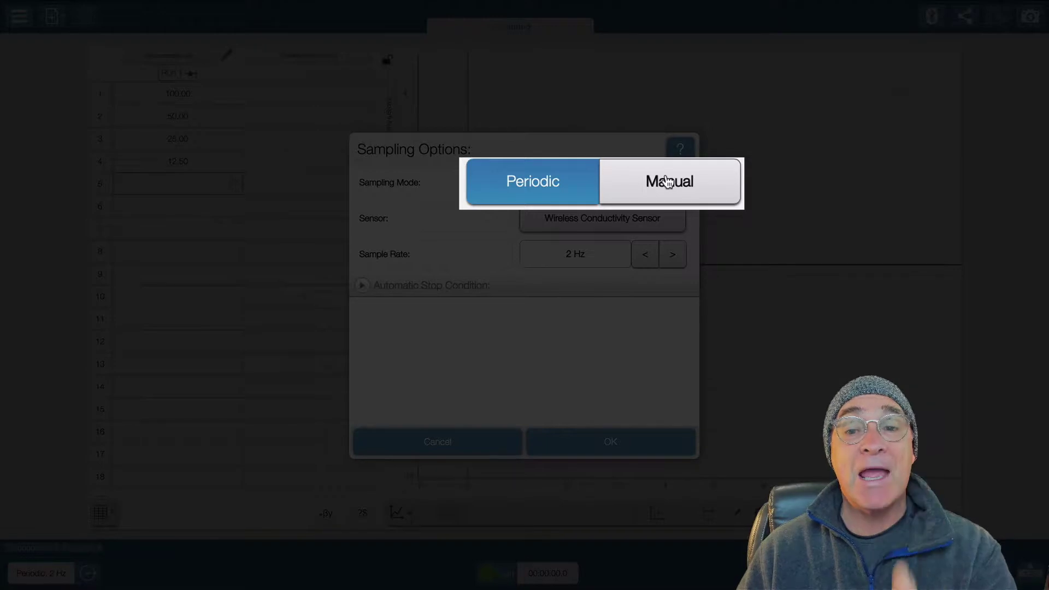
left_click(642, 182)
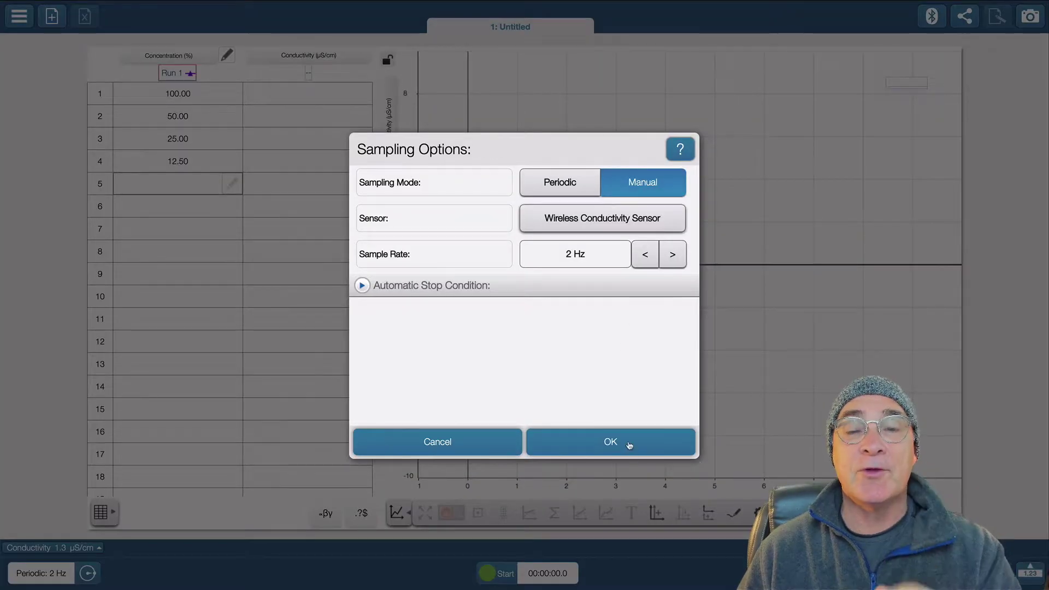
left_click(628, 442)
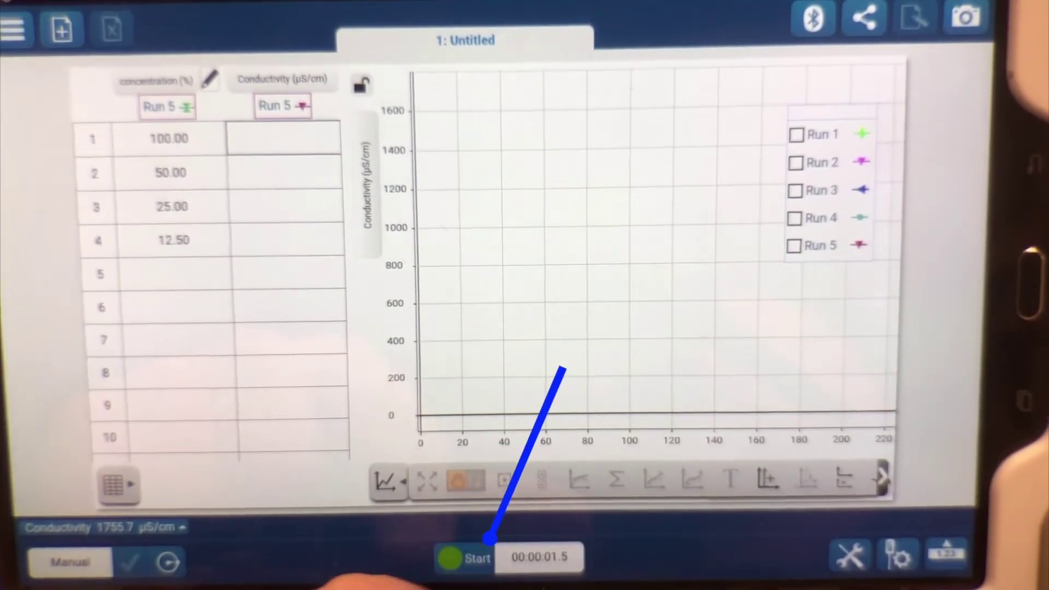
Step: Record a manual run, keeping one conductivity reading for each of the four concentrations, and stop data collection
left_click(464, 559)
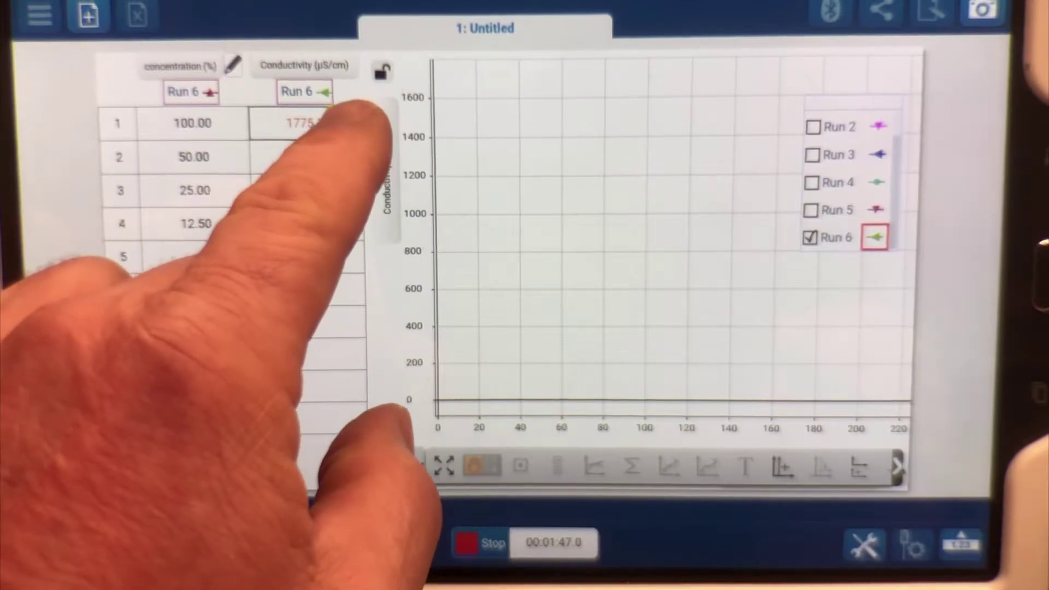
left_click(345, 120)
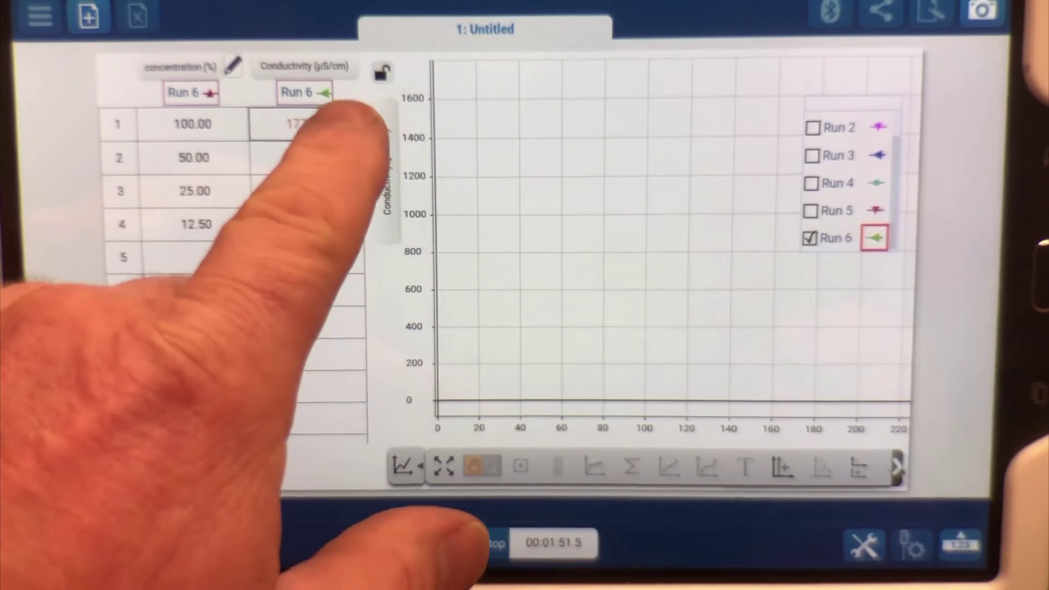
left_click(345, 124)
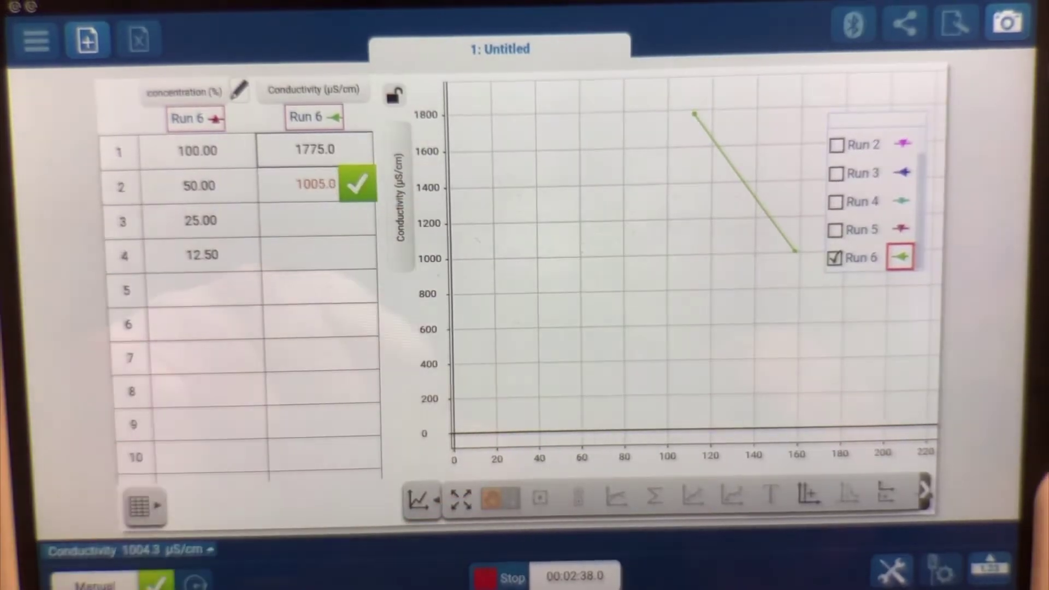
left_click(359, 180)
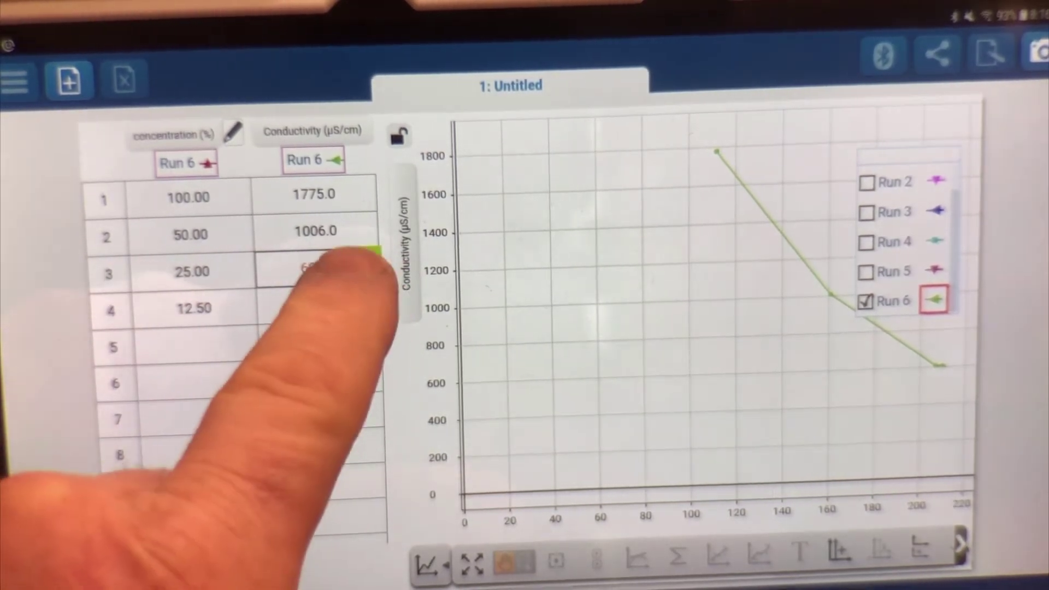
left_click(364, 261)
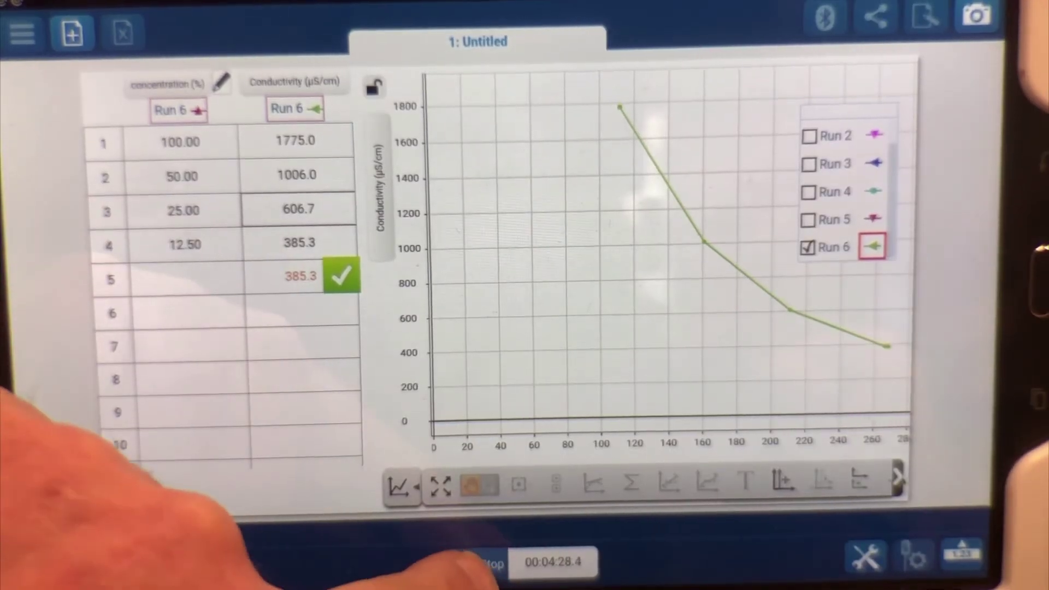
left_click(466, 564)
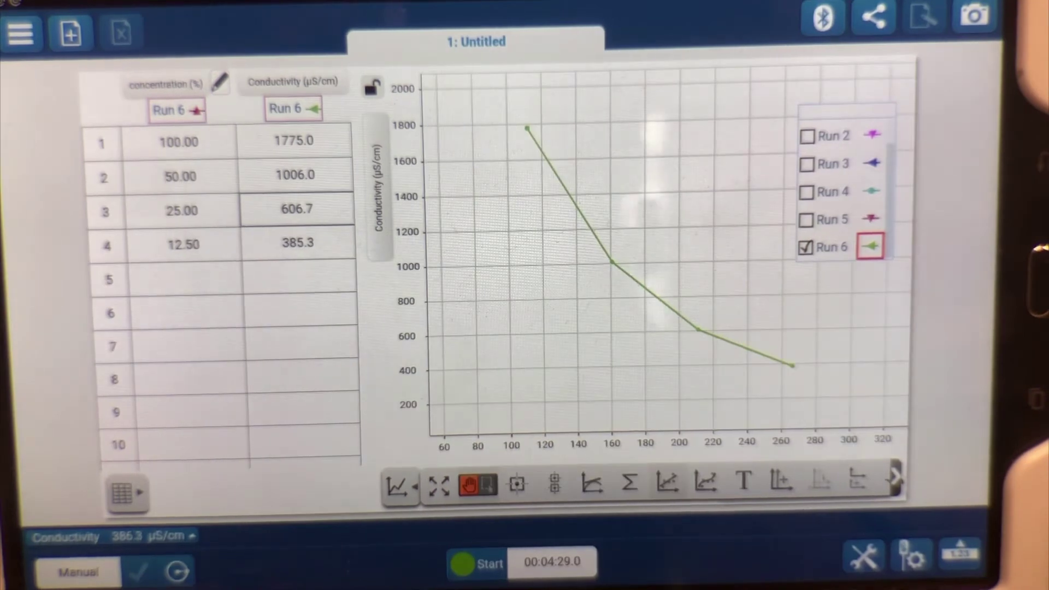